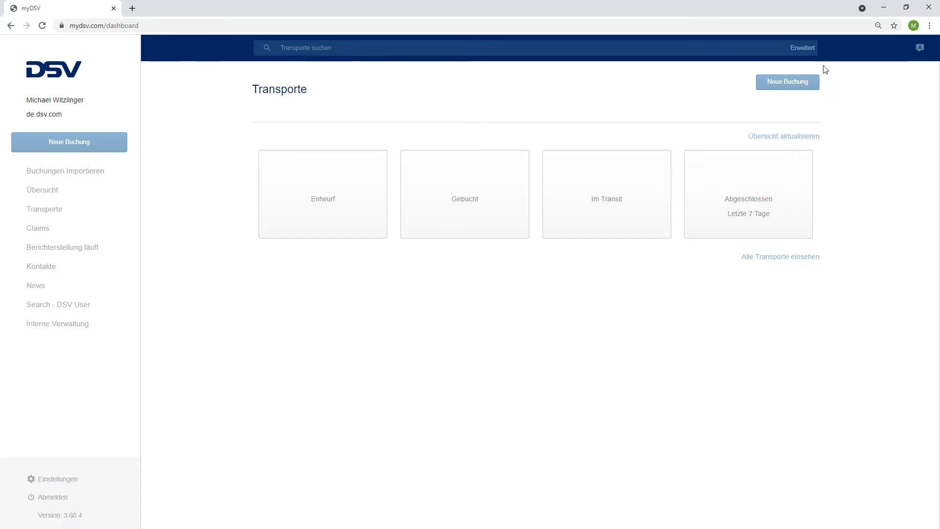
- Start a new booking and choose DSV Air & Sea Germany GmbH in Bremen as the booking company
click(97, 143)
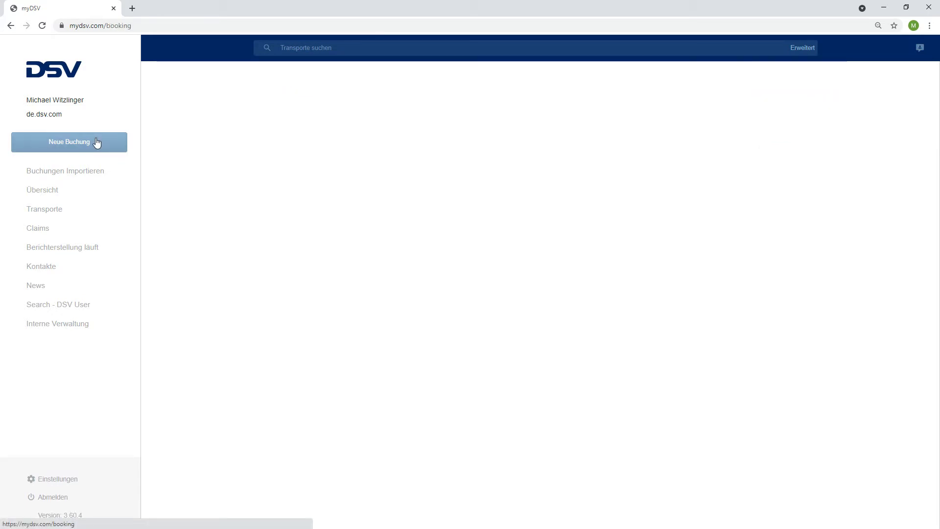
click(353, 294)
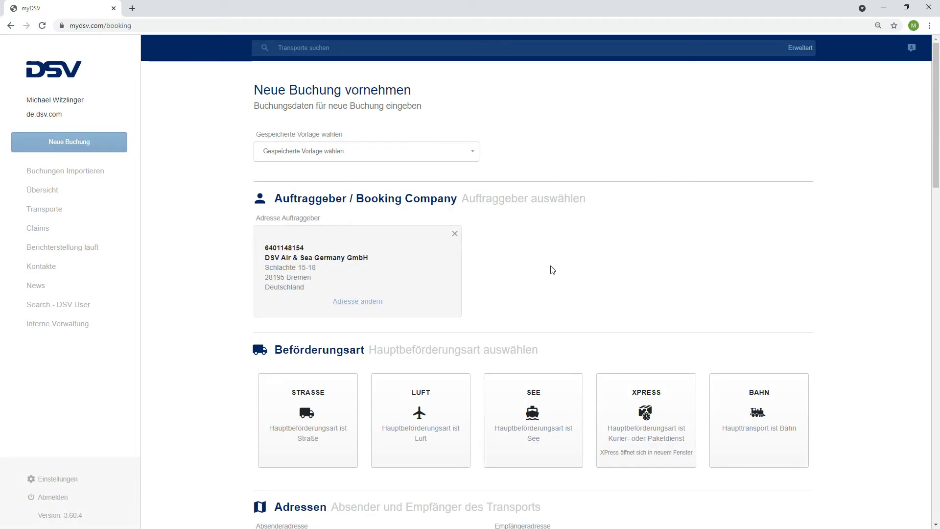
- Compare the Luft and See transport modes for the booking, finishing with Luft as the selected mode
scroll(565, 272, down, 1)
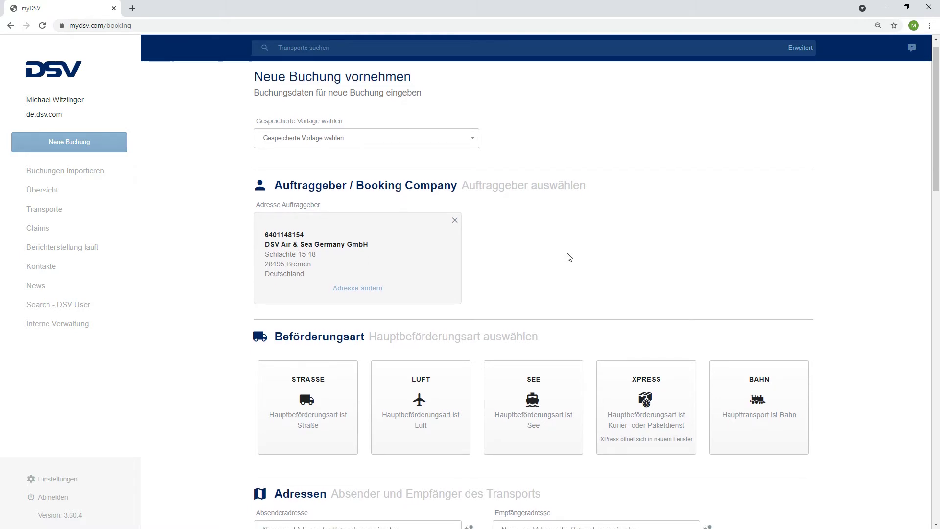
scroll(568, 256, down, 2)
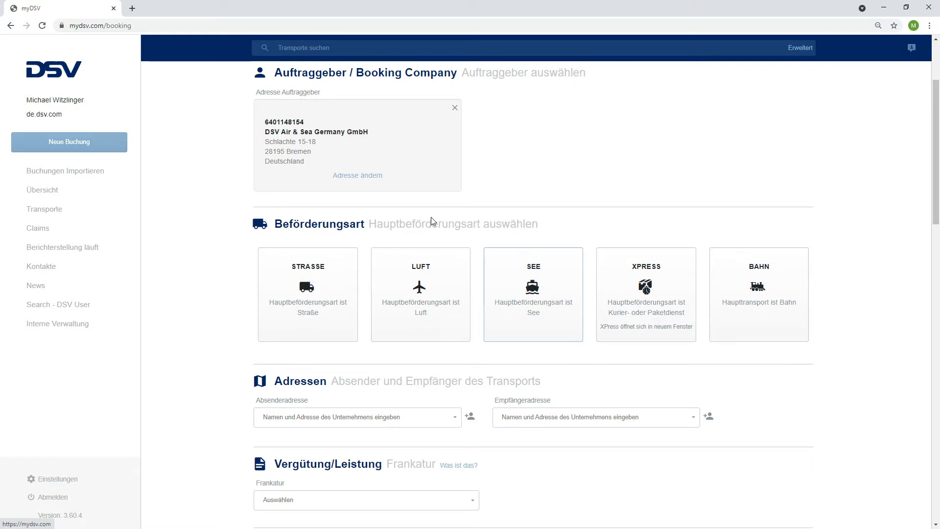
scroll(431, 221, down, 2)
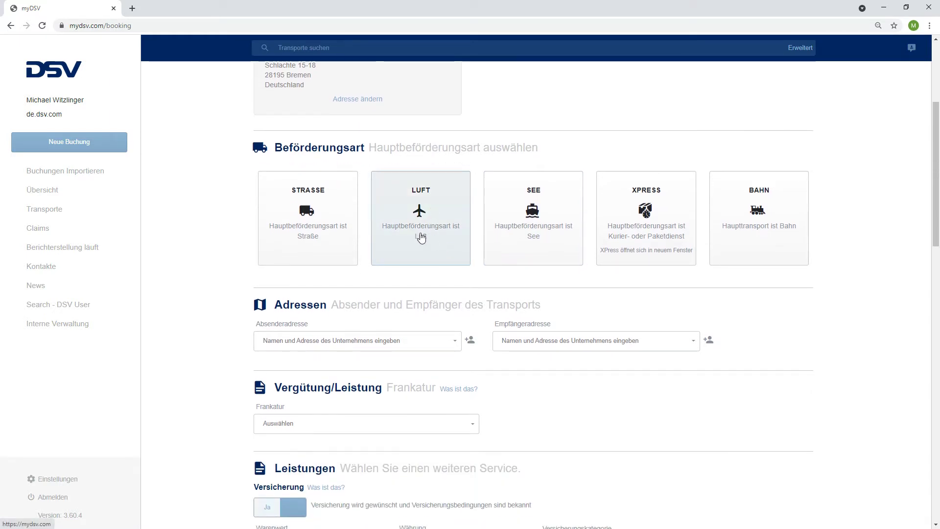
click(448, 196)
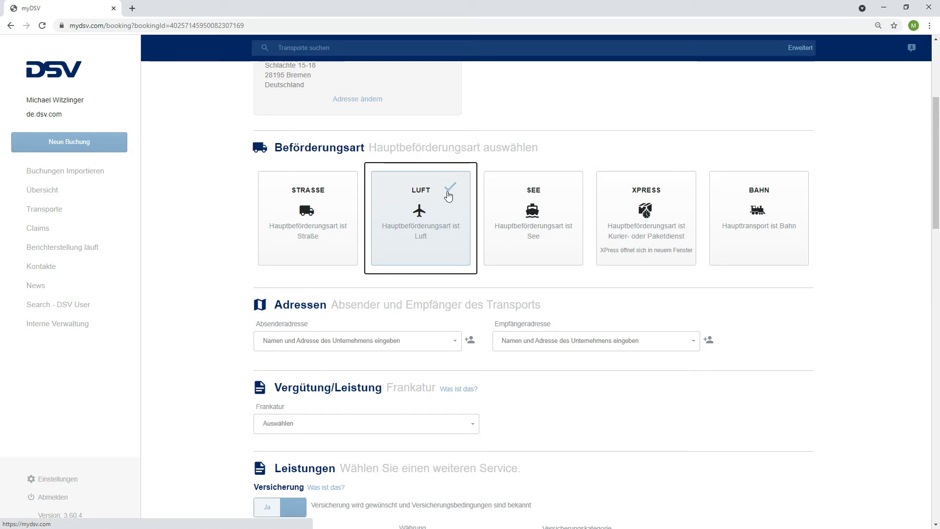
click(517, 223)
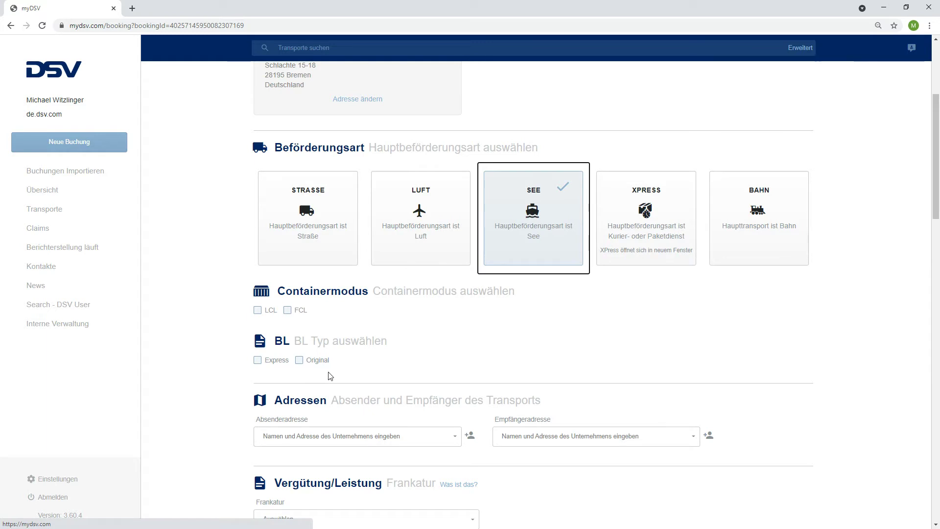
click(443, 236)
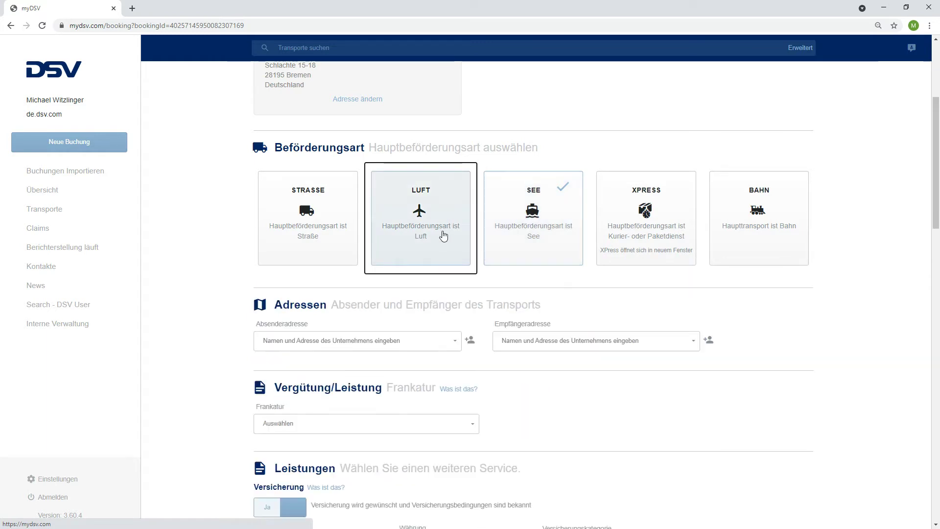
- Set the sender address to DSV Air & Sea Germany GmbH in Bremen
scroll(414, 343, down, 3)
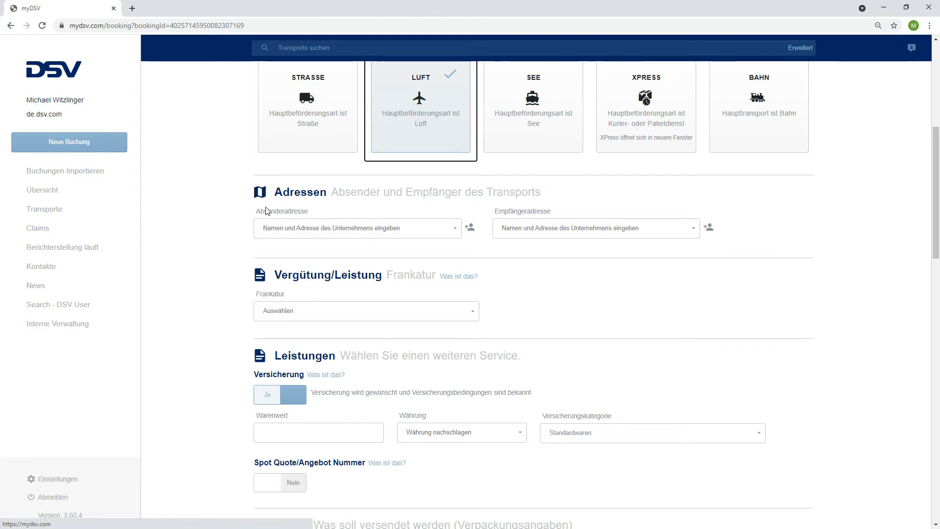
click(287, 234)
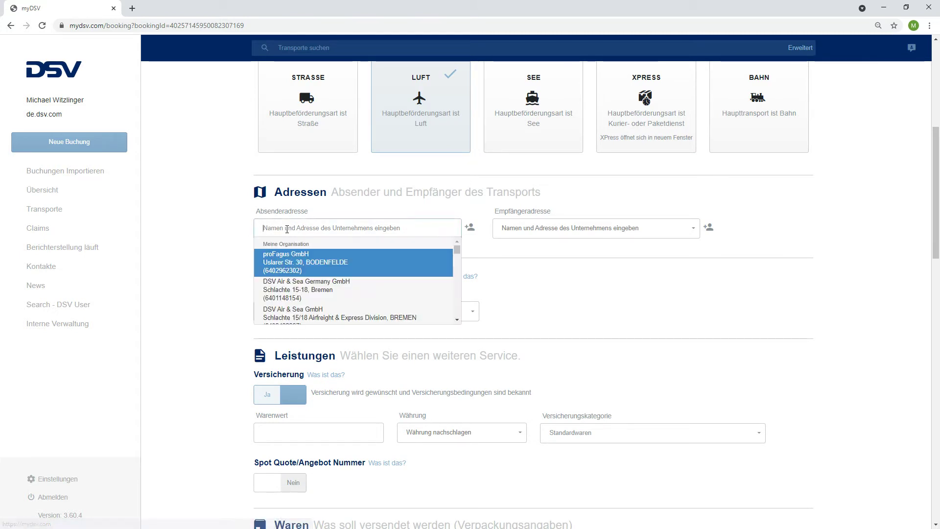
click(295, 290)
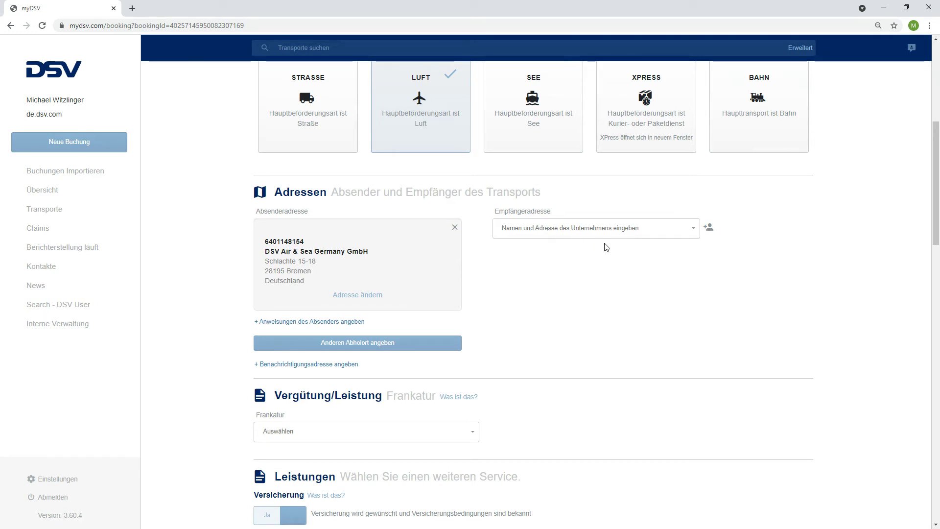
- View the new contact form for the recipient address and close it without saving
click(709, 230)
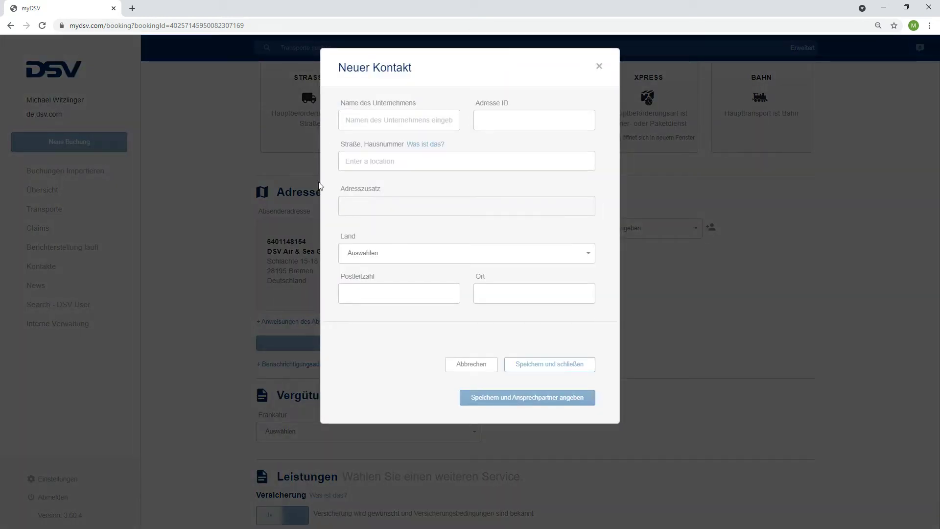
click(601, 67)
- Add a separate pickup address field and a sender instruction field below the sender address
scroll(242, 319, down, 1)
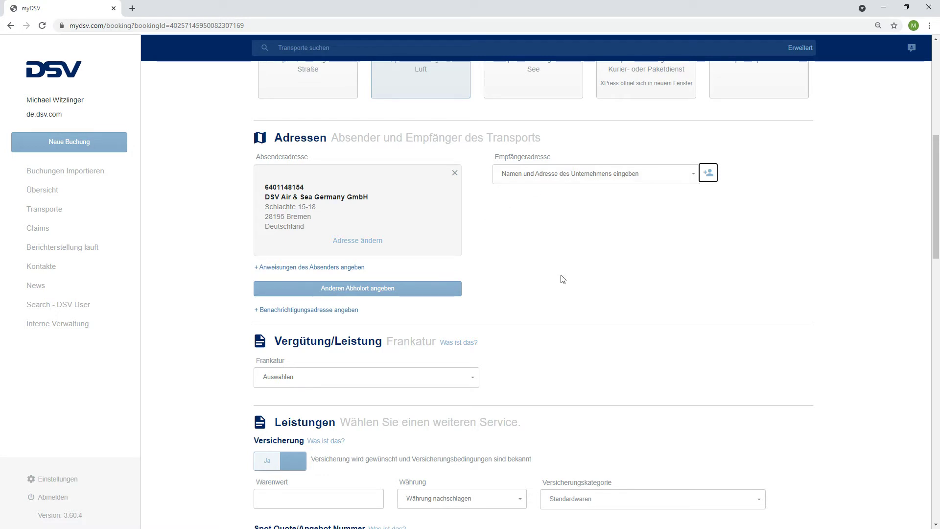
click(388, 289)
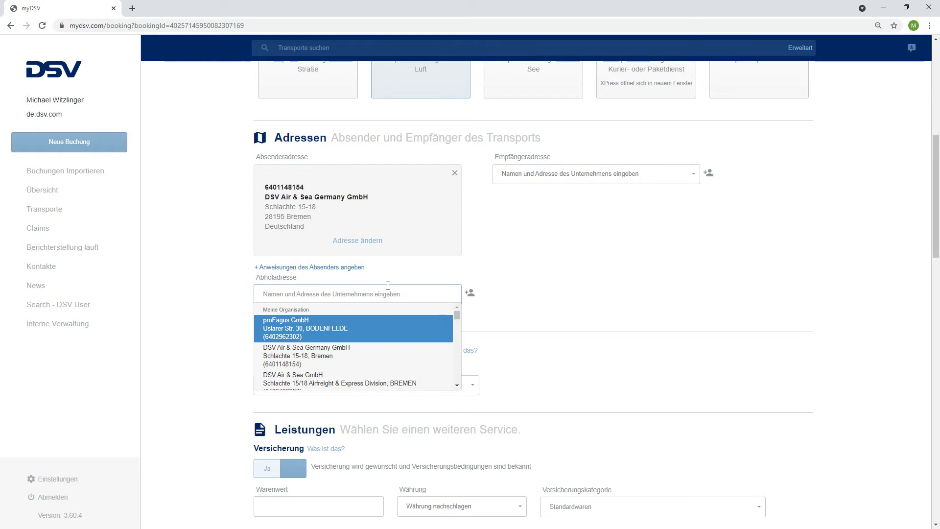
click(507, 280)
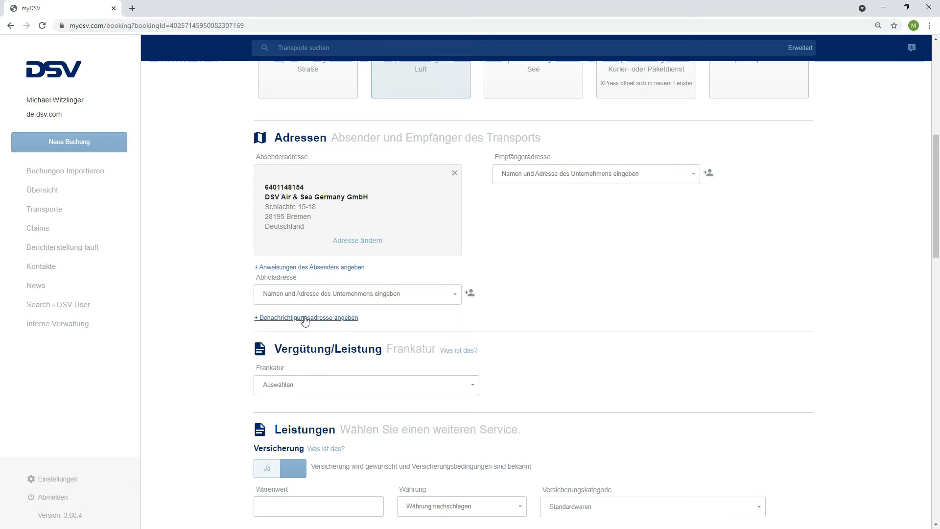
click(311, 268)
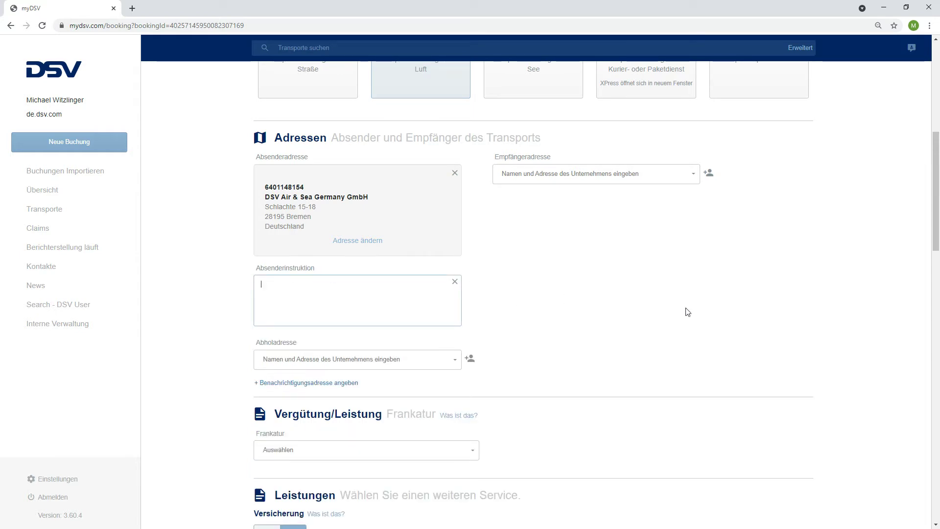
- Set the Frankatur to CPT - Fracht bezahlt bis with Chicago as the Standort
scroll(230, 362, down, 5)
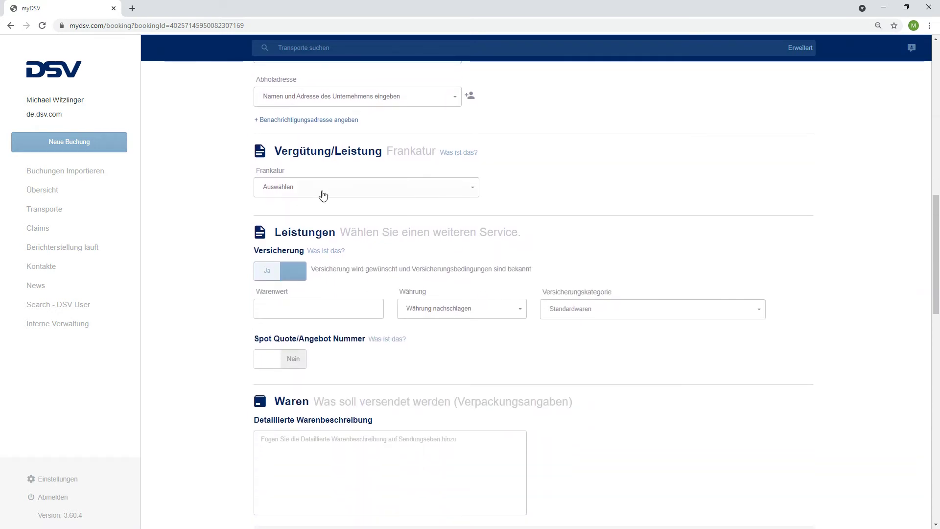
click(323, 191)
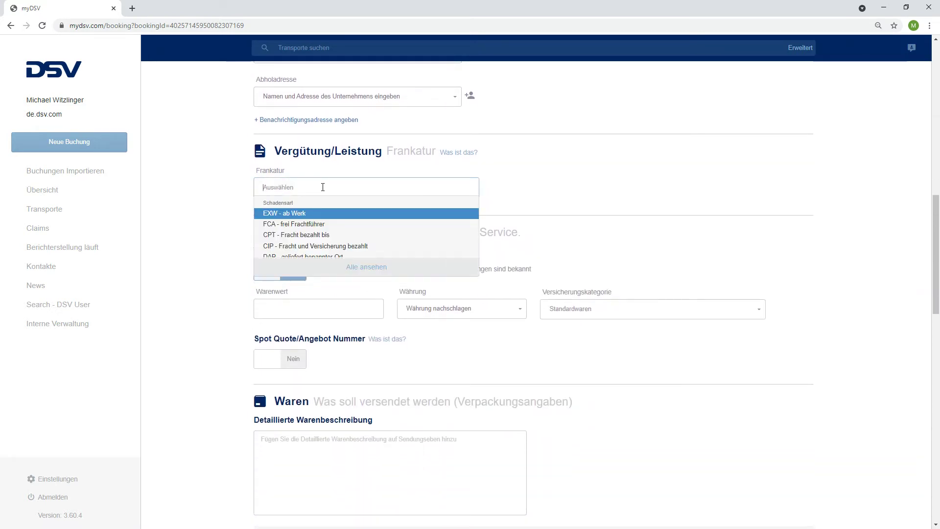
click(290, 234)
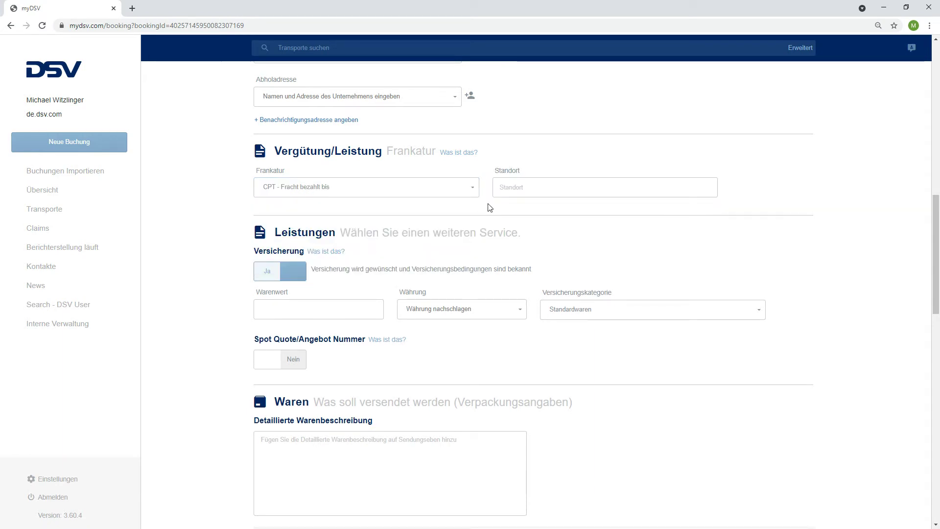
click(526, 186)
text(Chicago)
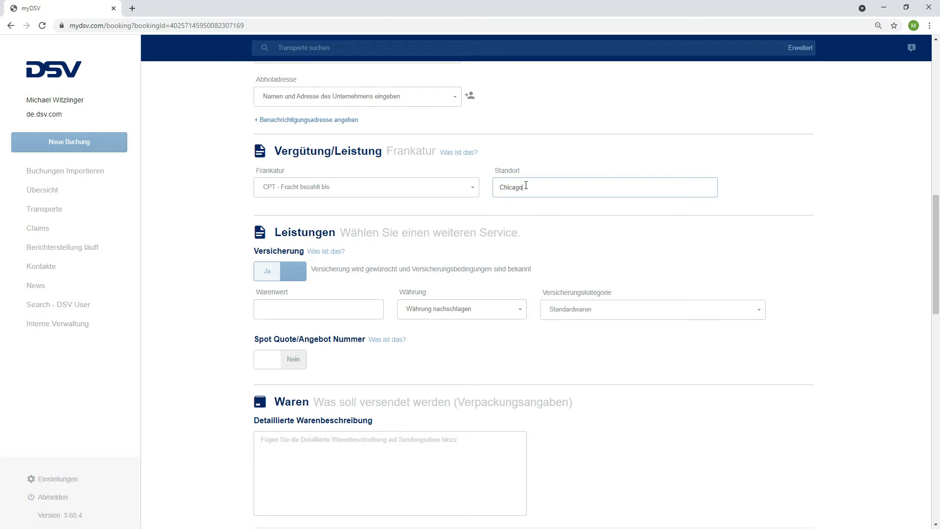
- Switch the insurance option under Leistungen to Nein
scroll(543, 220, down, 2)
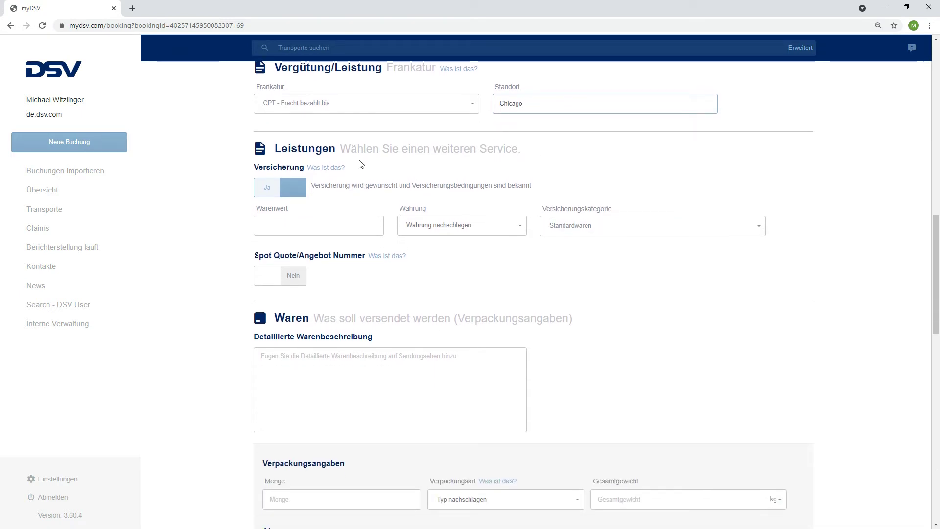
click(287, 197)
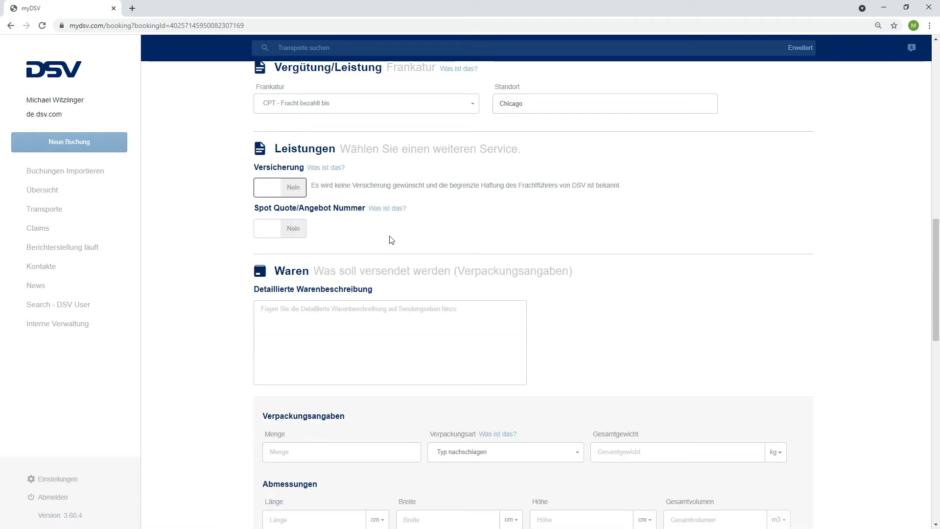
- Review the Waren section, including the goods description, packaging details, dimensions and goods type options
scroll(390, 240, down, 1)
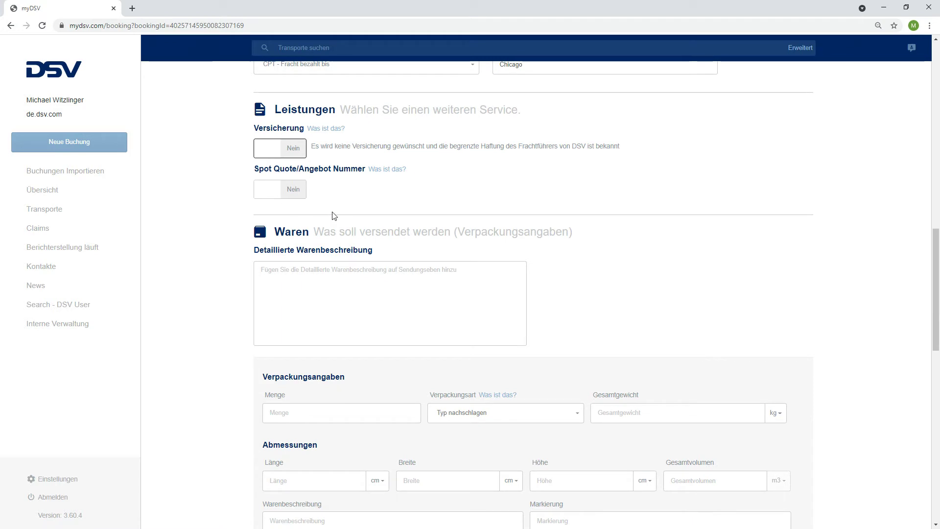
scroll(334, 216, down, 1)
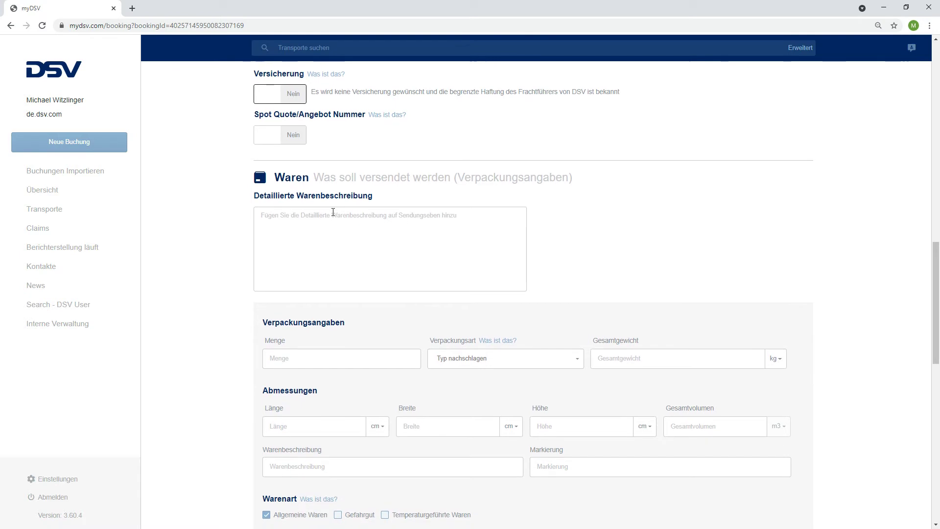
scroll(332, 212, down, 1)
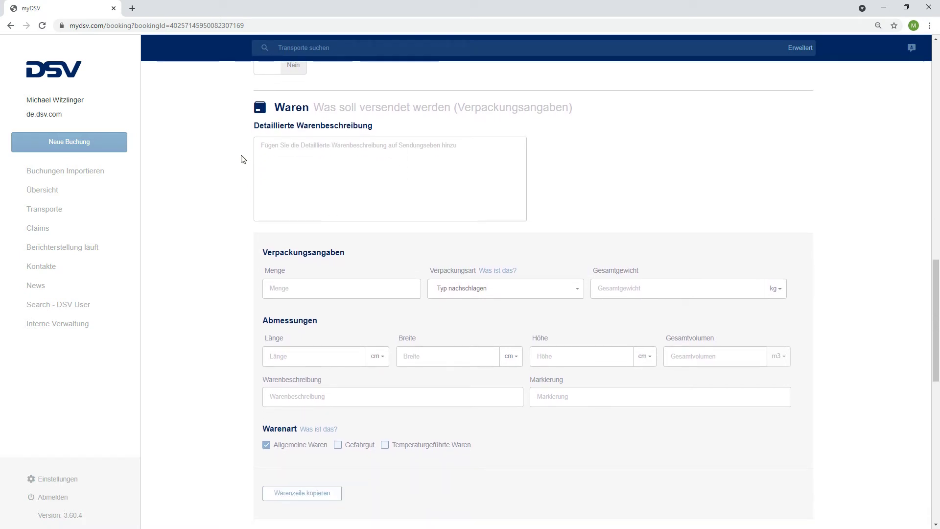
scroll(389, 230, down, 1)
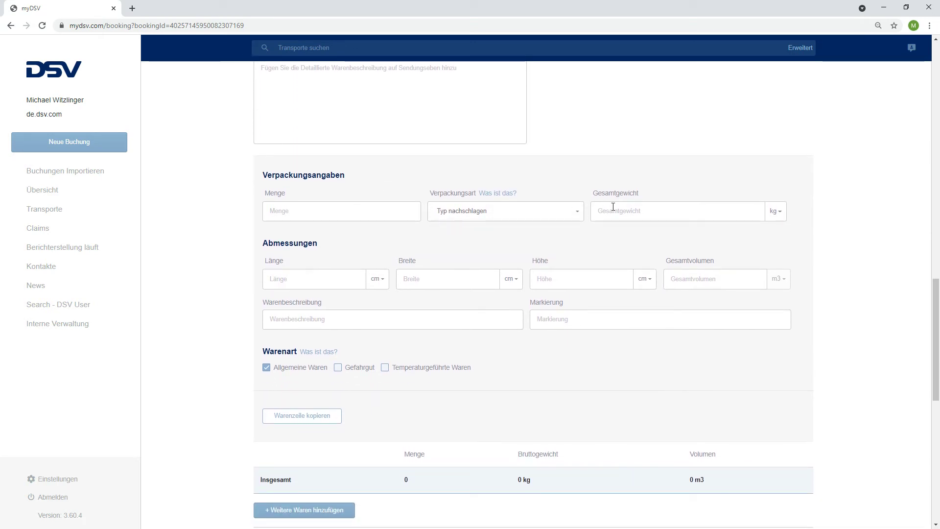
scroll(372, 252, down, 1)
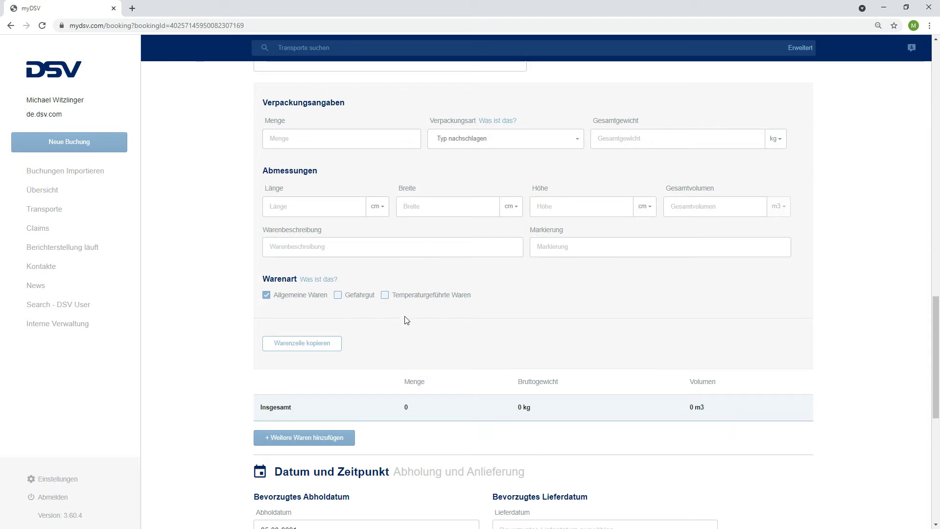
scroll(405, 319, up, 1)
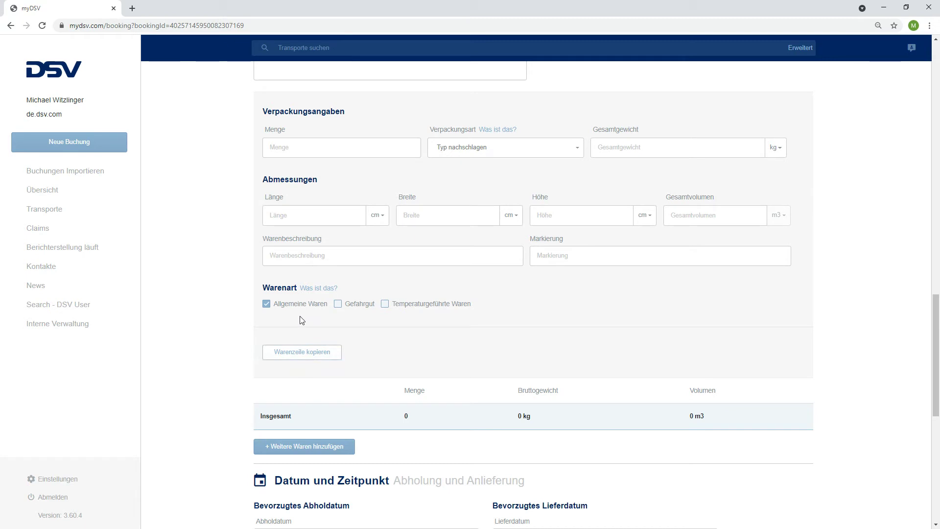
scroll(343, 363, down, 1)
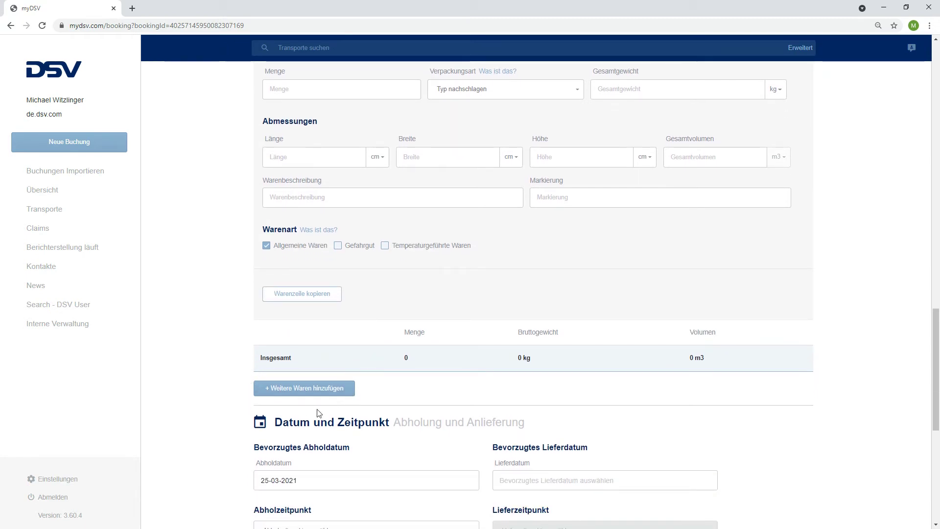
- Examine the pickup date calendar and the available pickup time windows without choosing new values
scroll(302, 311, down, 4)
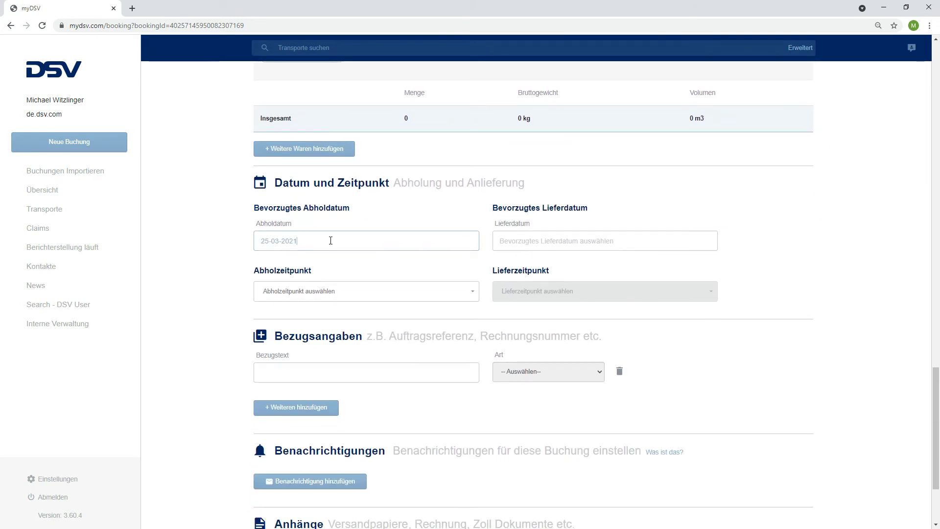
click(330, 241)
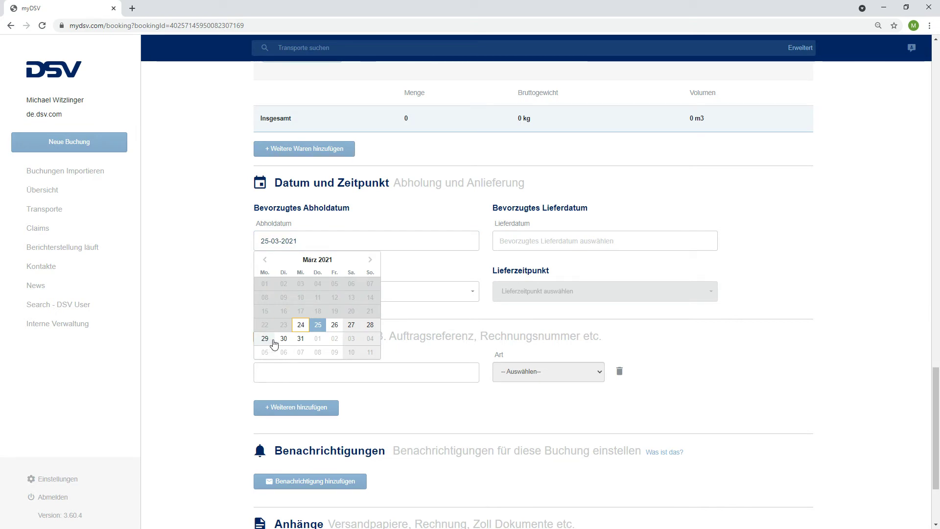
click(229, 322)
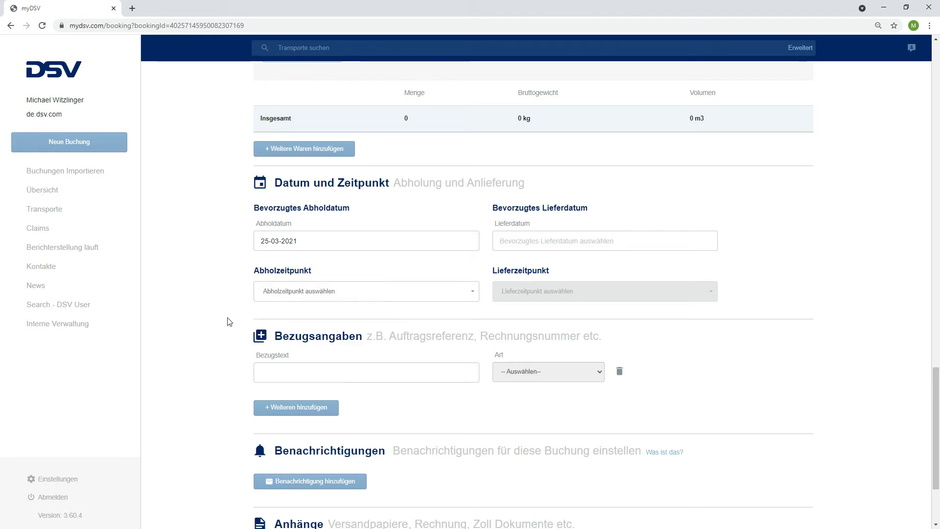
click(295, 294)
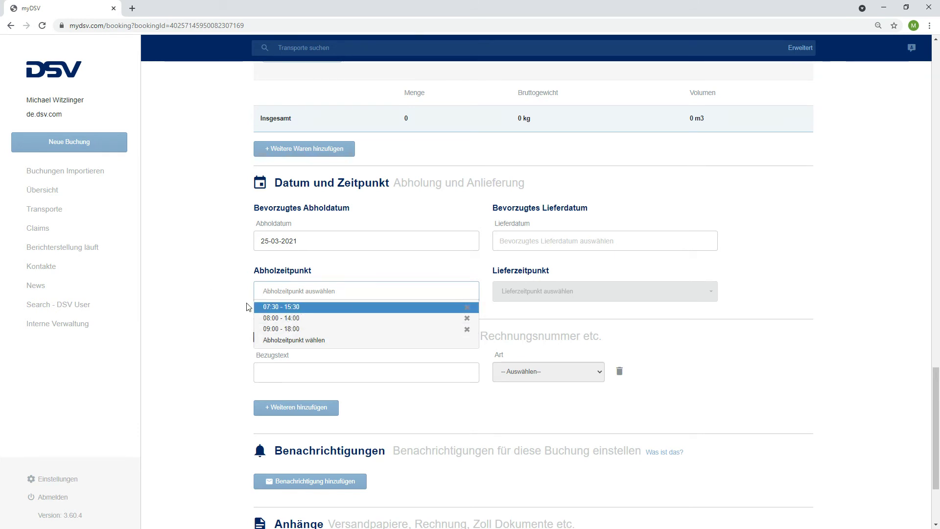
click(225, 299)
- Enter 123 as the reference text under Bezugsangaben and set its Art to Rechnungsreferenz
scroll(226, 299, down, 3)
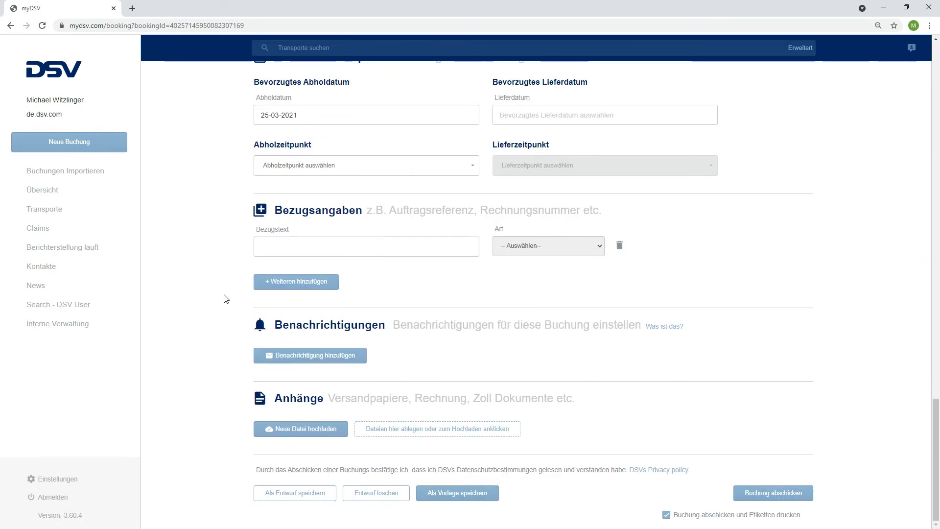
click(391, 250)
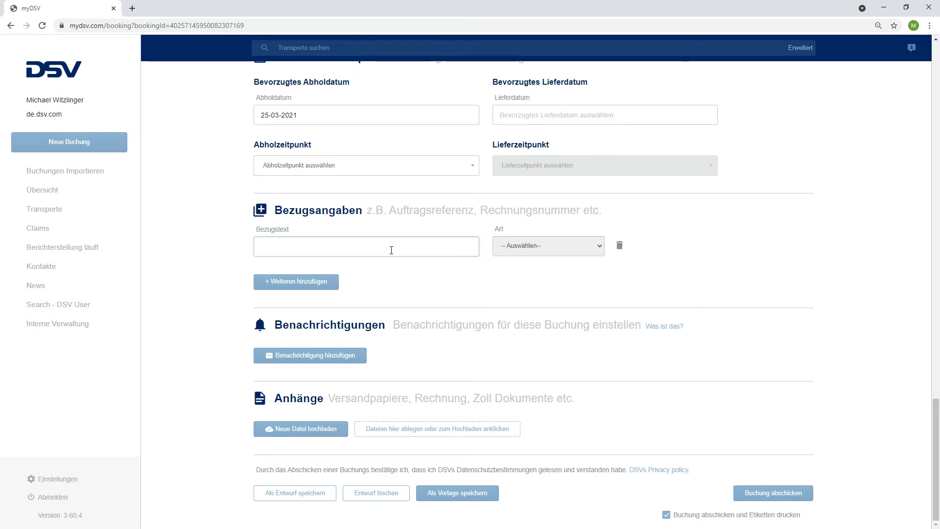
text(123)
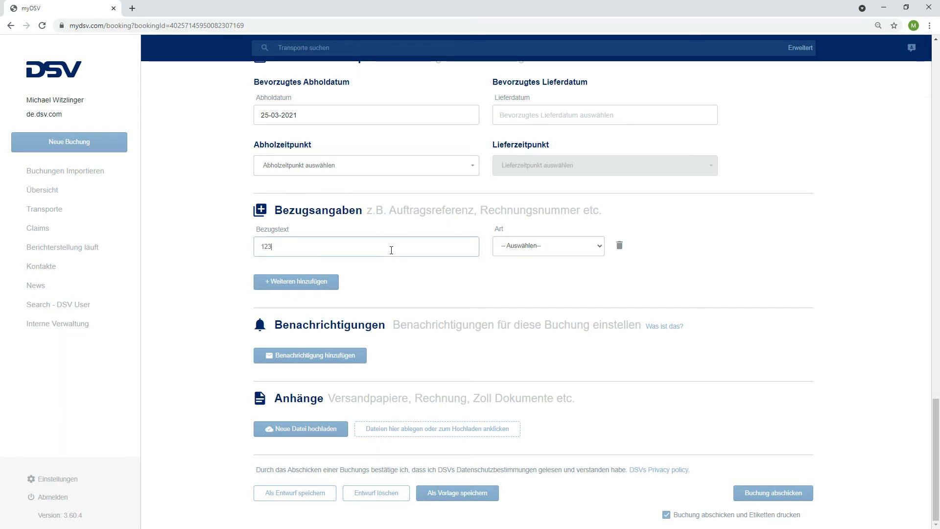
click(516, 247)
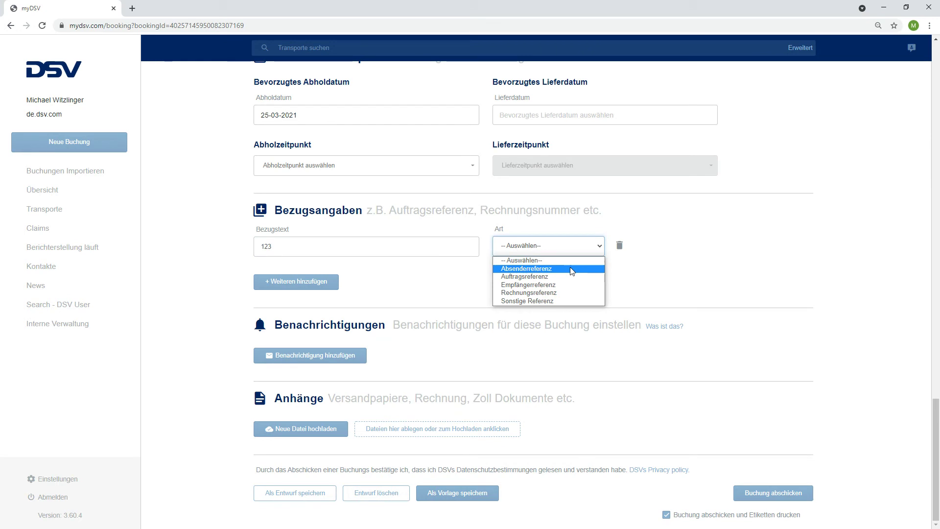
click(569, 292)
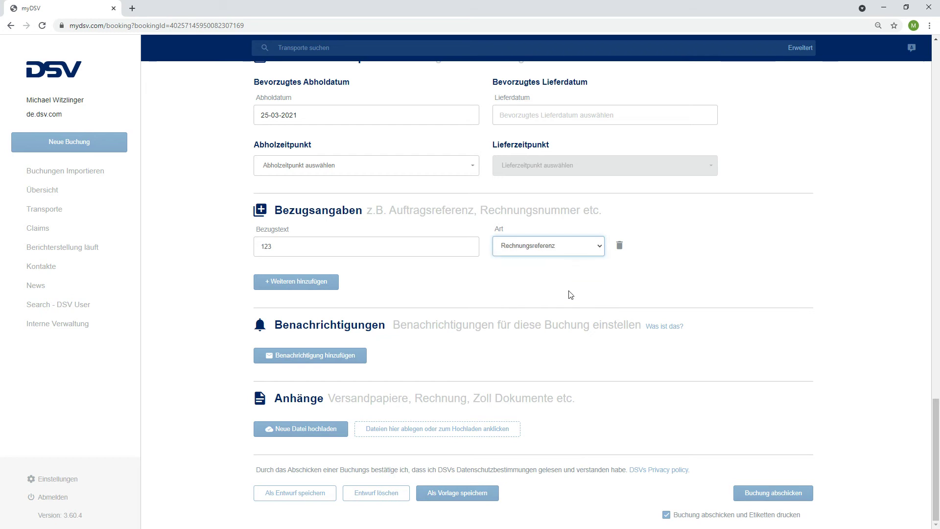
- Add a second reference row under Bezugsangaben and remove the empty row again
click(321, 282)
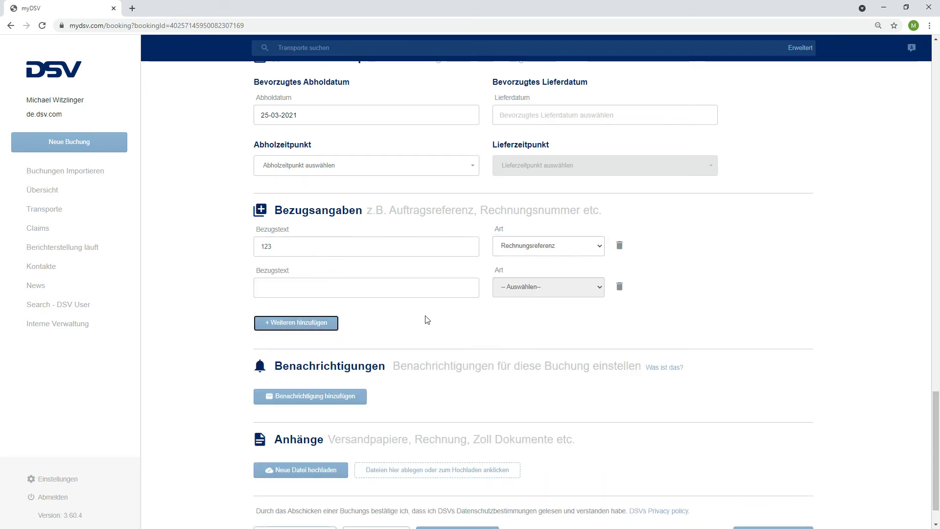
click(620, 287)
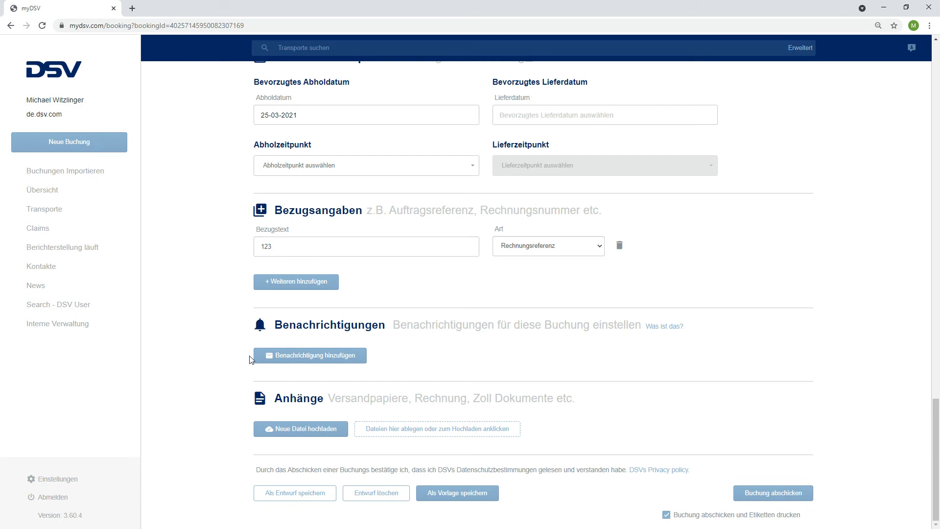
- Review the notification options available for the air booking, including ETD Hauptlauf hat sich geändert, and leave without saving
click(263, 357)
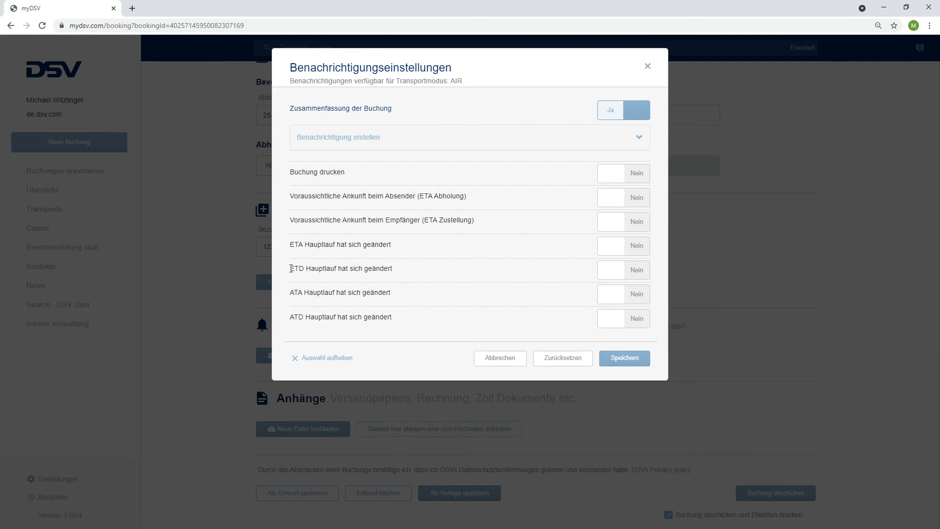
drag(346, 266, 399, 270)
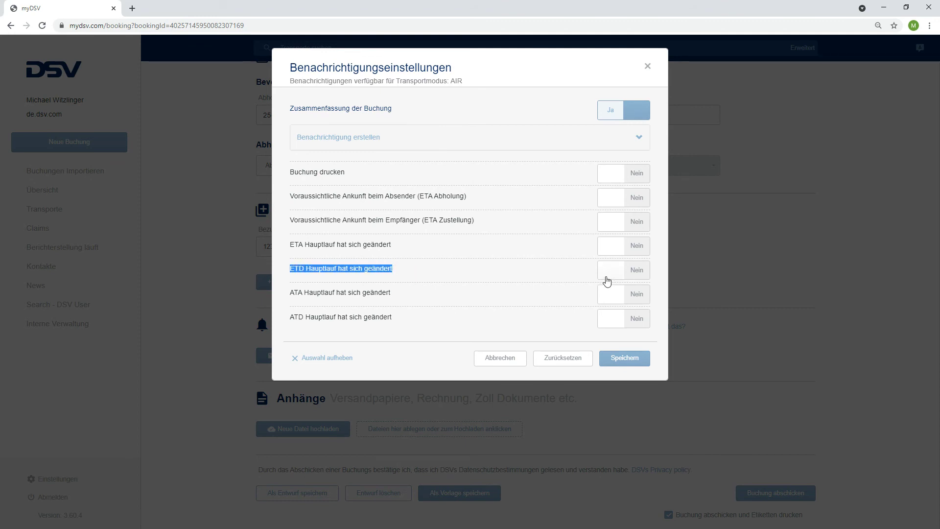
click(516, 358)
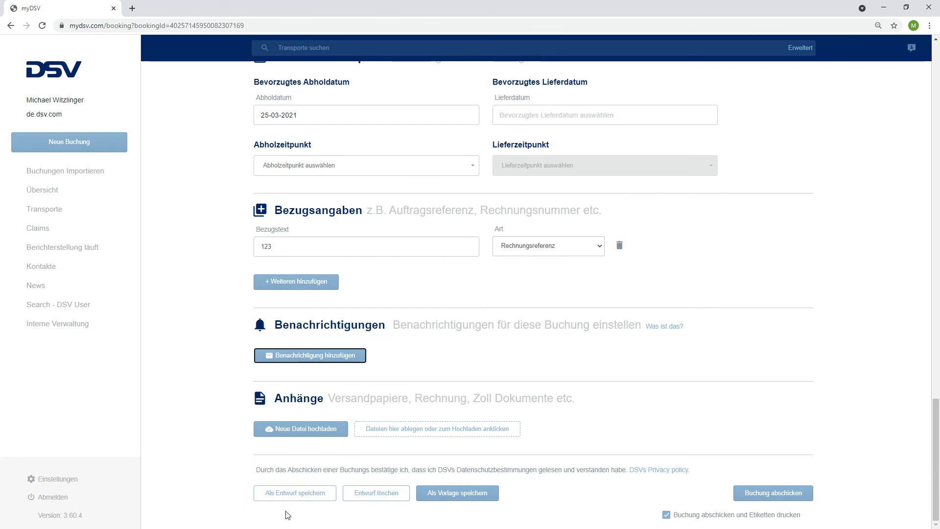
- Delete the booking draft and confirm the deletion
click(385, 499)
click(465, 132)
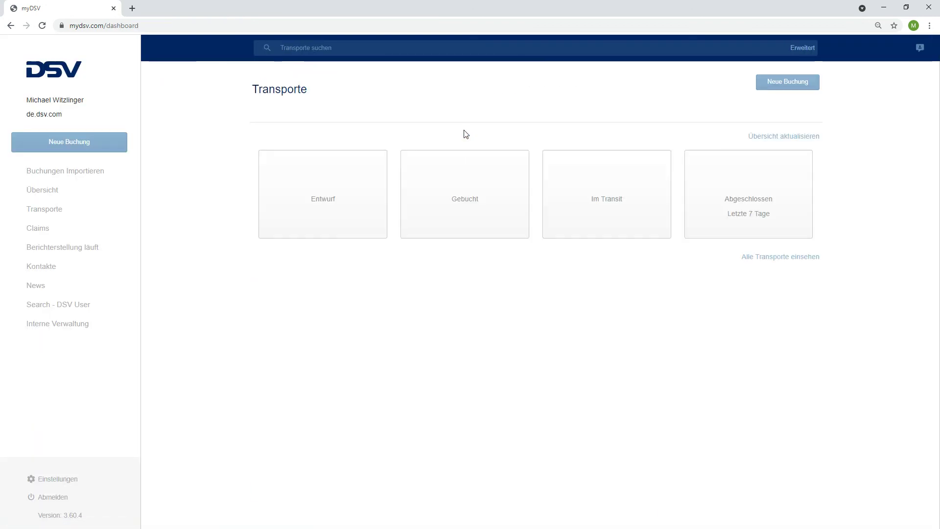